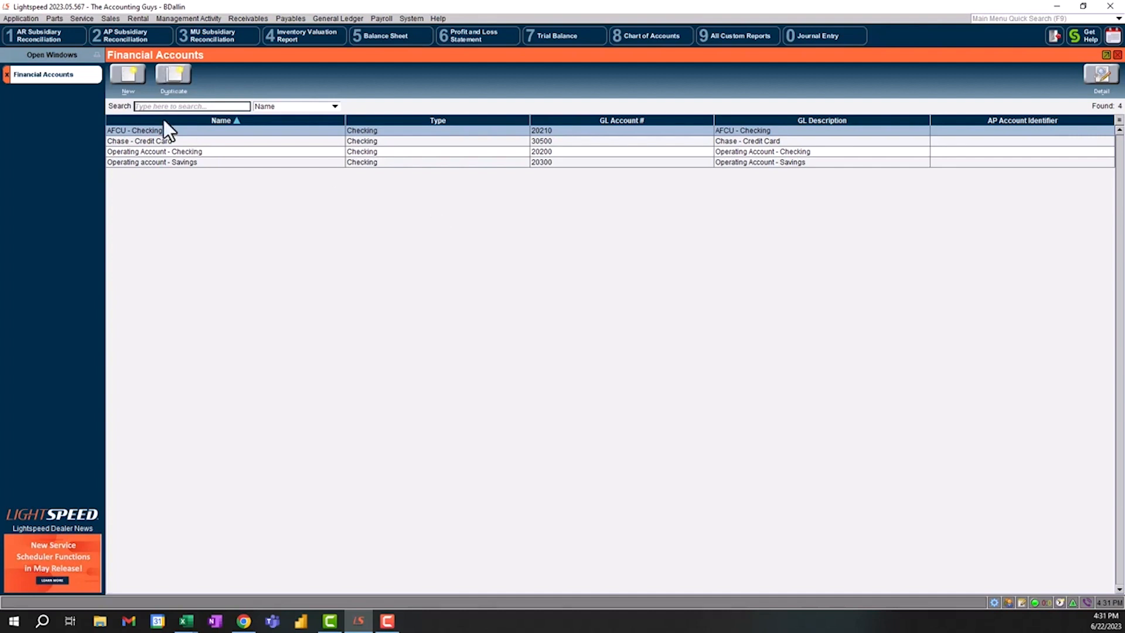
Start a new financial account and fill in its account number.
{"action": "left_click", "coordinate": [159, 162]}
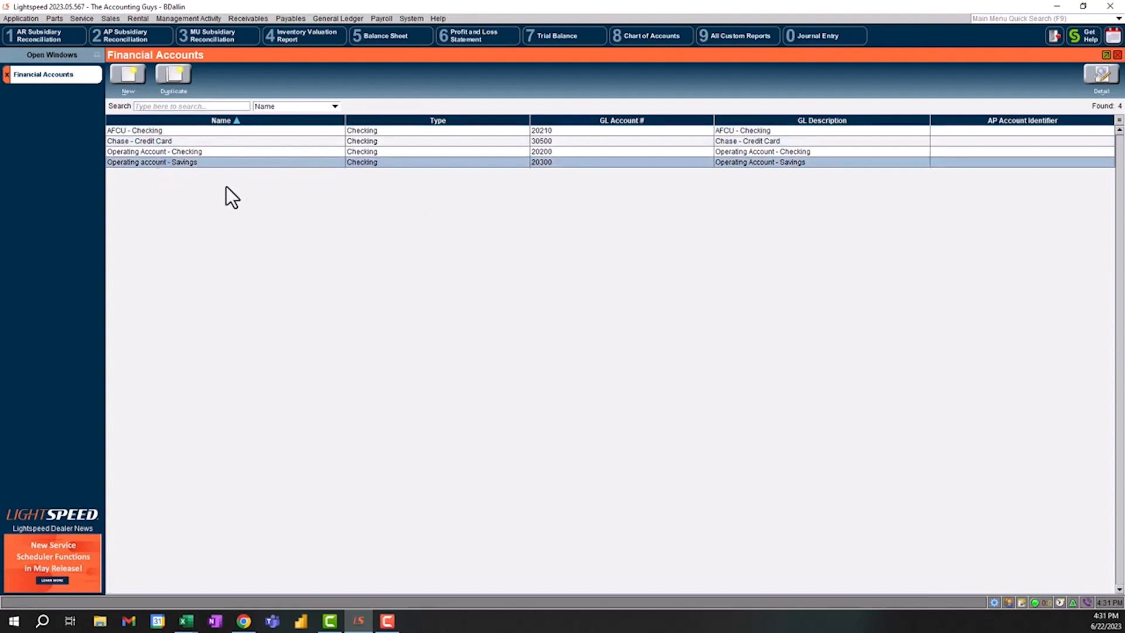
{"action": "left_click", "coordinate": [135, 85]}
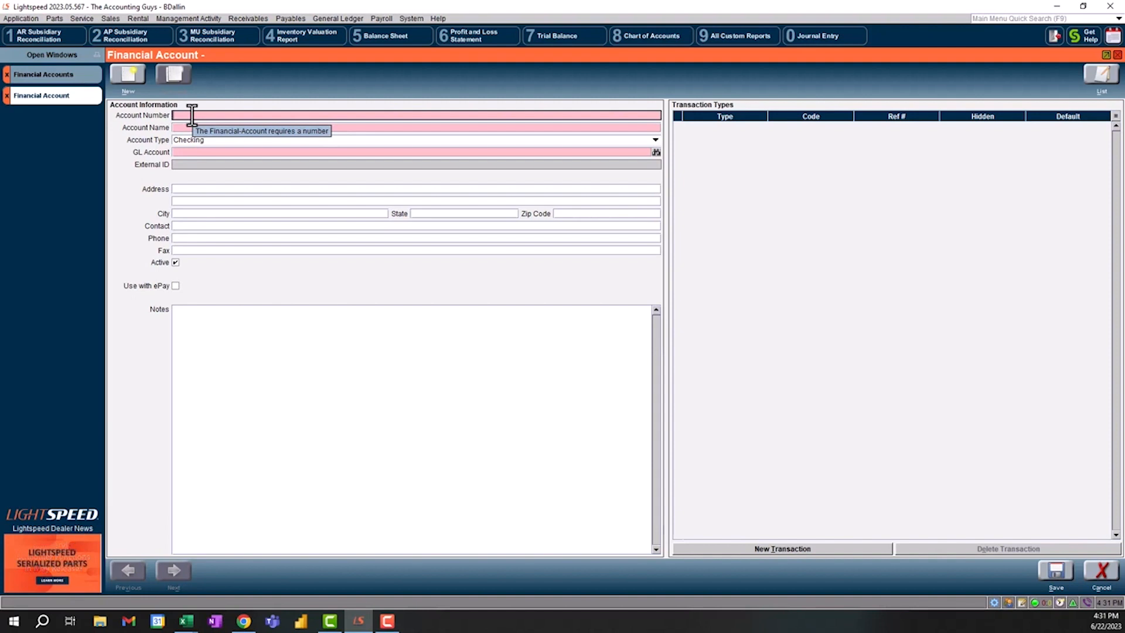
{"action": "type", "text": "xxx1234"}
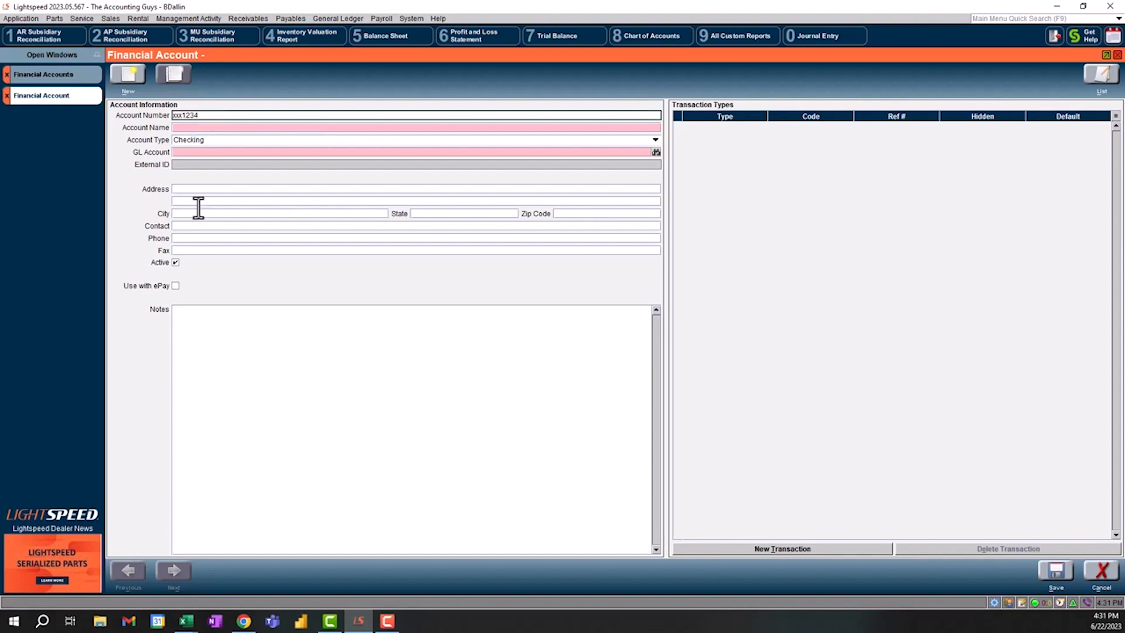
{"action": "left_click", "coordinate": [189, 127]}
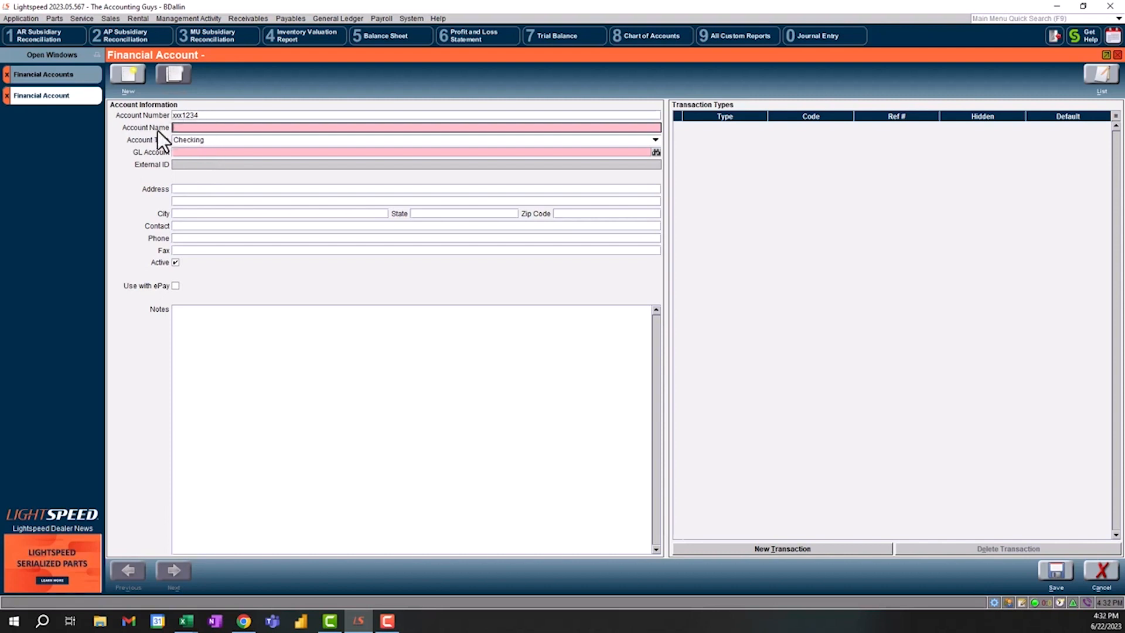
In Pay Invoices, select vendor 3808's invoice, view the financial accounts available for paying all selected invoices, and cancel the payment.
{"action": "left_click", "coordinate": [284, 19]}
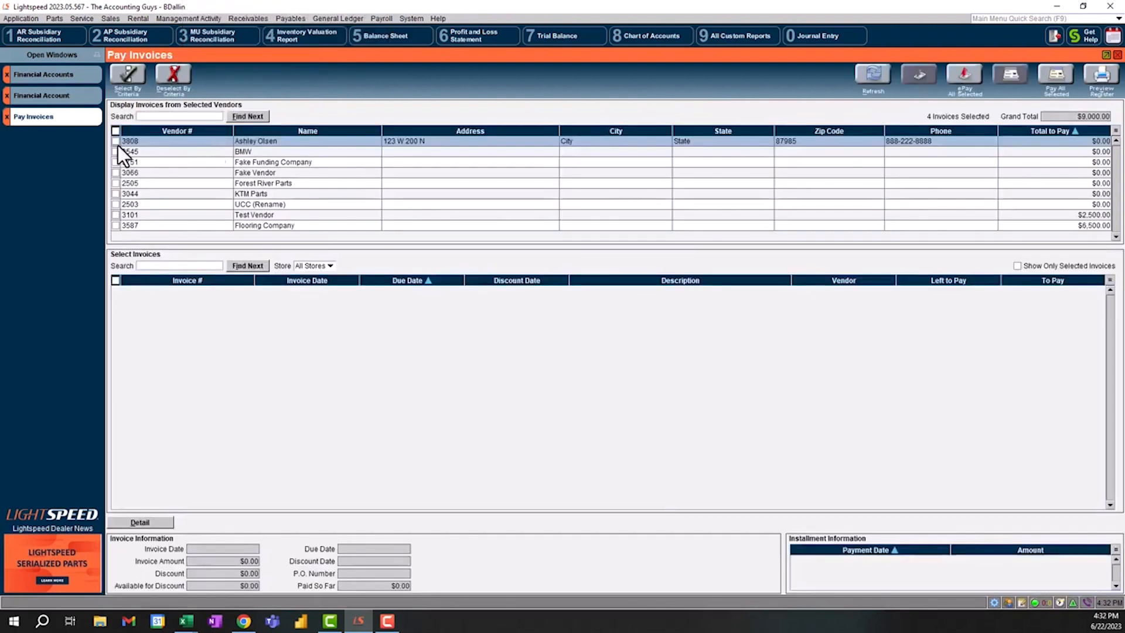
{"action": "left_click", "coordinate": [116, 141]}
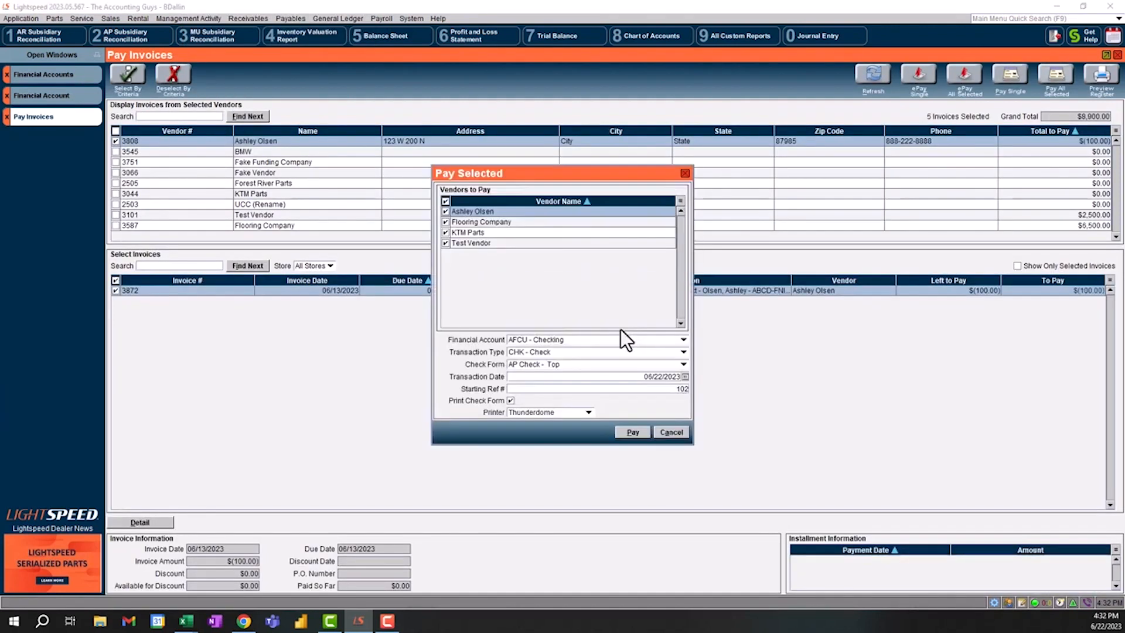
{"action": "left_click", "coordinate": [553, 343]}
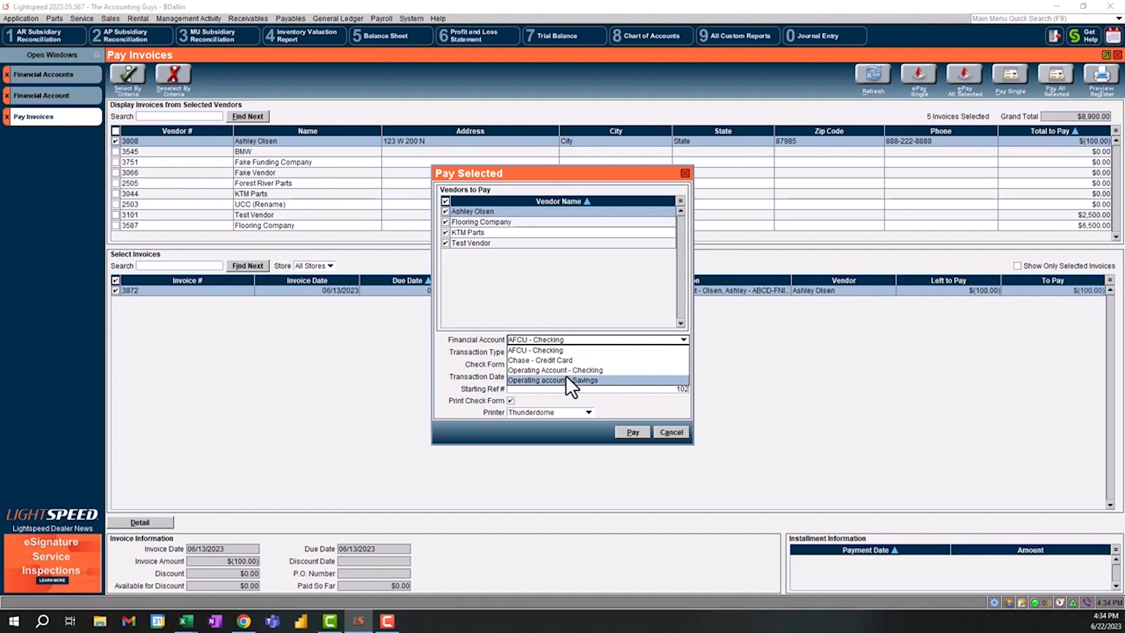
{"action": "left_click", "coordinate": [665, 432]}
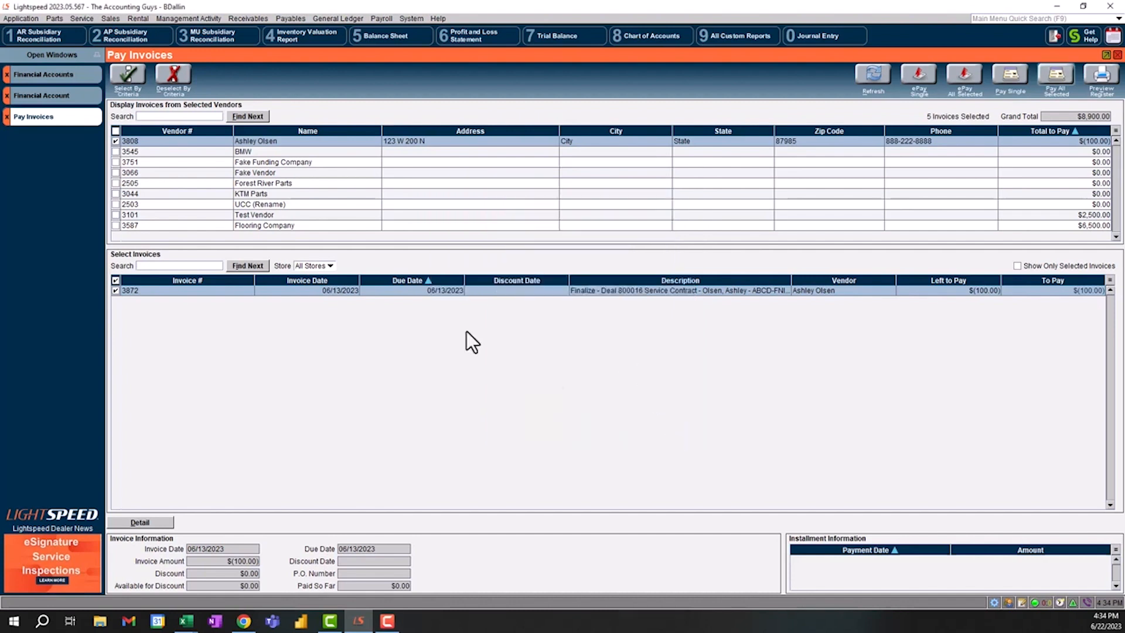
Return to the new financial account, set its type to Checking and name it "Checking - Payroll".
{"action": "left_click", "coordinate": [52, 93]}
{"action": "left_click", "coordinate": [193, 140]}
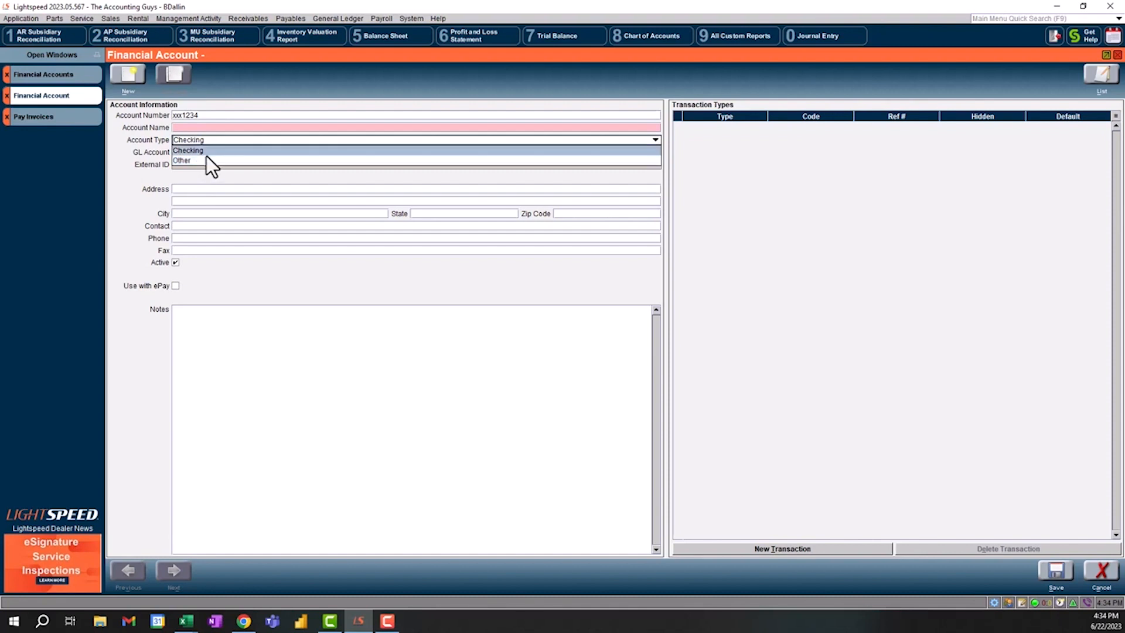
{"action": "left_click", "coordinate": [203, 152]}
{"action": "left_click", "coordinate": [206, 126]}
{"action": "type", "text": "Che"}
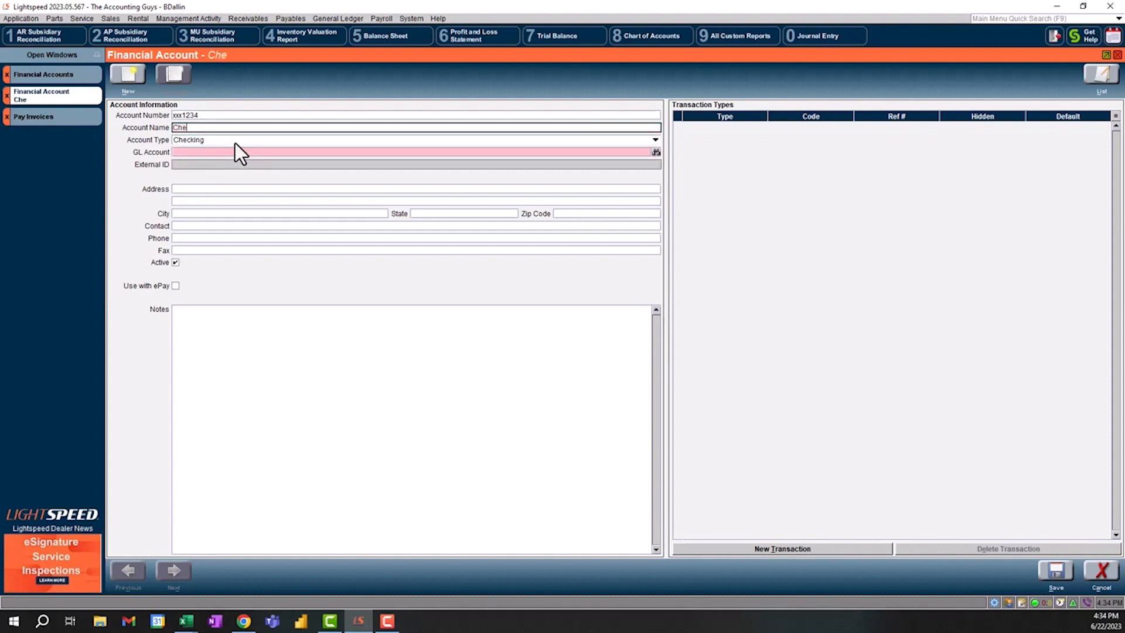
{"action": "type", "text": "cking - Payroll"}
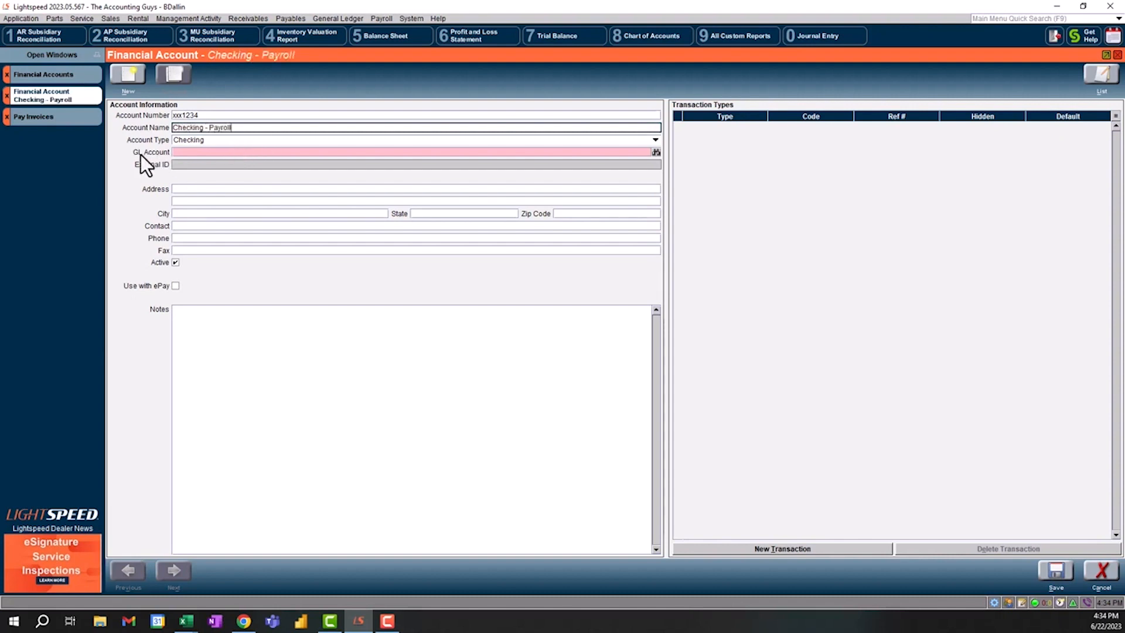
Link the financial account to GL account 20210 (AFCU - Checking) from the chart of accounts.
{"action": "left_click", "coordinate": [655, 152]}
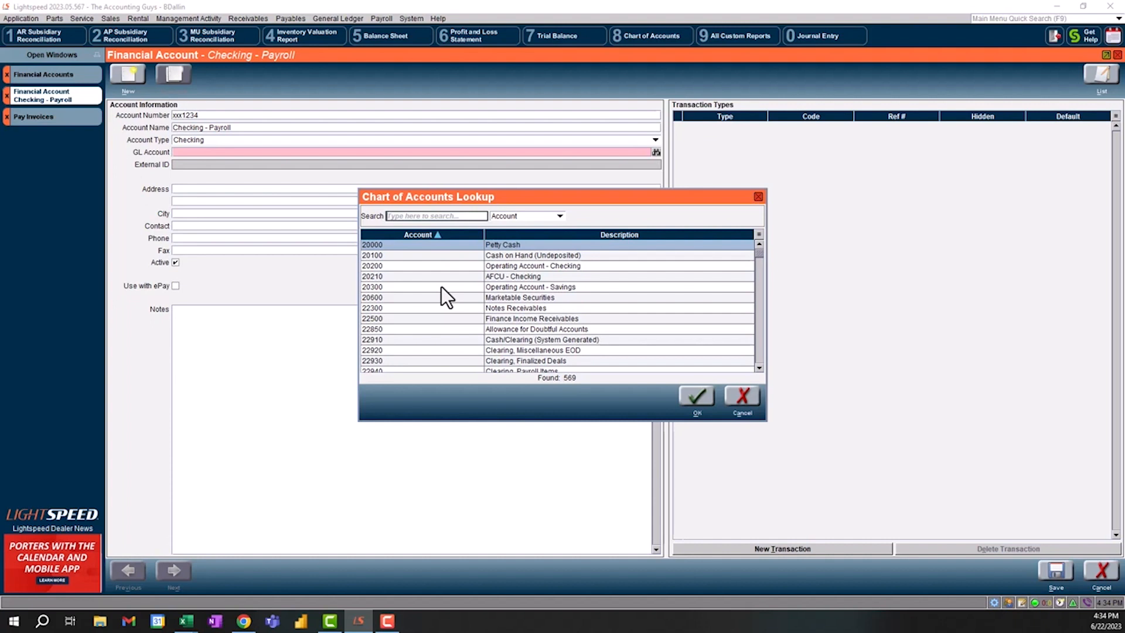
{"action": "double_click", "coordinate": [441, 286]}
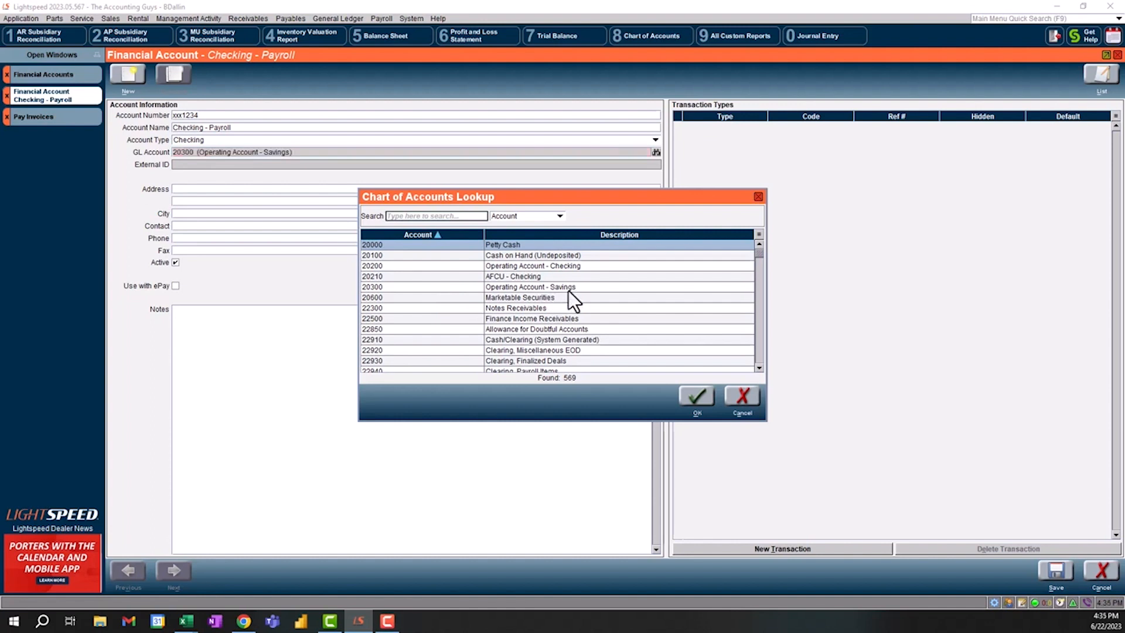
{"action": "left_click", "coordinate": [505, 278]}
{"action": "left_click", "coordinate": [694, 397]}
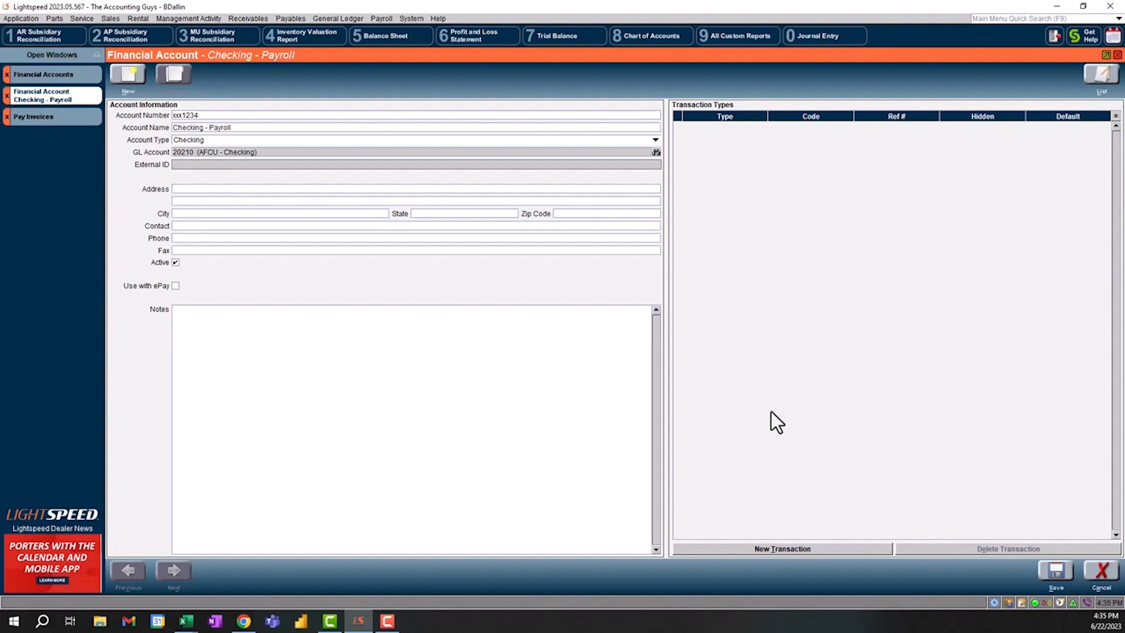
Add a transaction type Check with code Check and make it the default.
{"action": "left_click", "coordinate": [776, 547]}
{"action": "type", "text": "Check"}
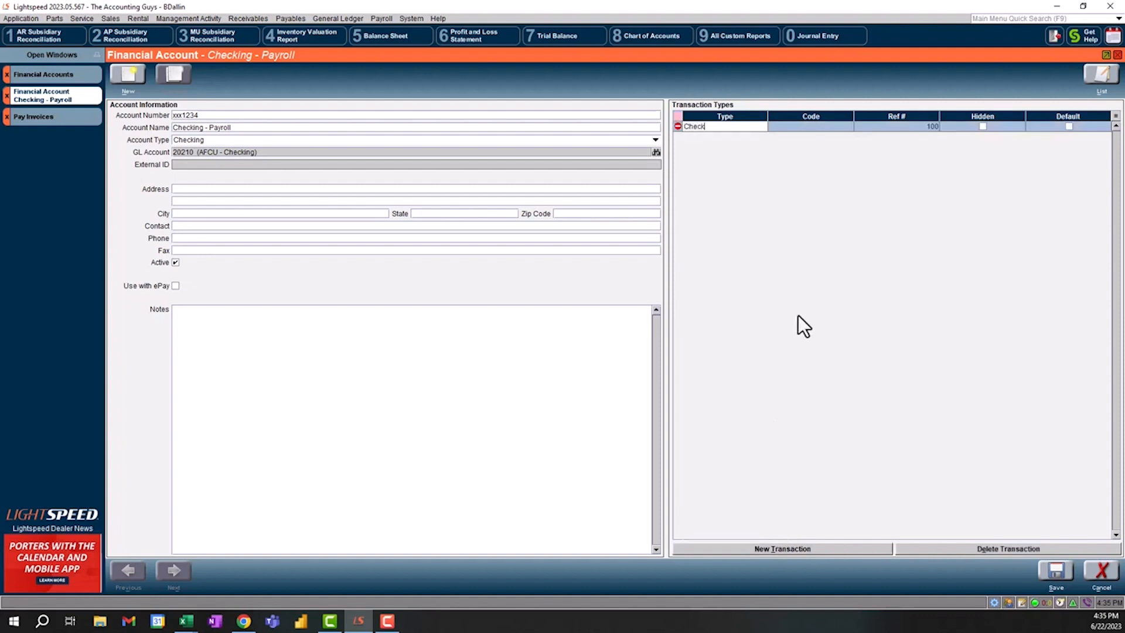
{"action": "key", "text": "Tab"}
{"action": "type", "text": "Check"}
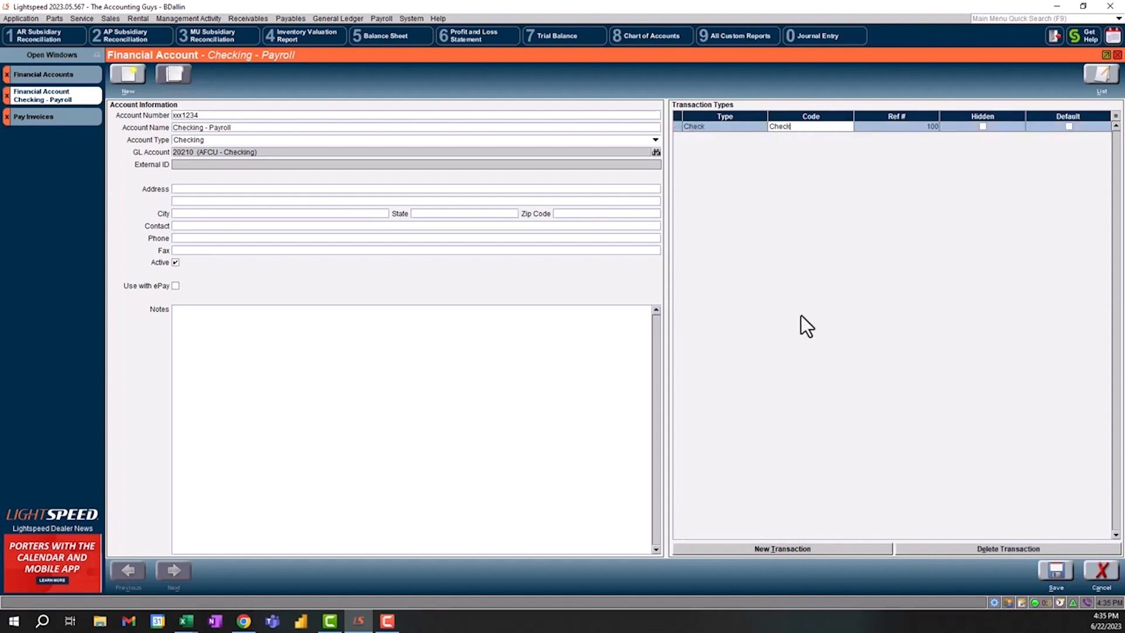
{"action": "left_click", "coordinate": [1068, 126]}
Add a transaction type EFT with code EFT.
{"action": "key", "text": "alt+t"}
{"action": "type", "text": "EFT"}
{"action": "key", "text": "Tab"}
{"action": "type", "text": "ERF"}
{"action": "key", "text": "BackSpace"}
{"action": "key", "text": "BackSpace"}
{"action": "type", "text": "FT"}
Add two more transaction types, ACH with code ACH and Wire with code Wire.
{"action": "left_click", "coordinate": [772, 542]}
{"action": "type", "text": "ACH"}
{"action": "key", "text": "Tab"}
{"action": "type", "text": "ACH"}
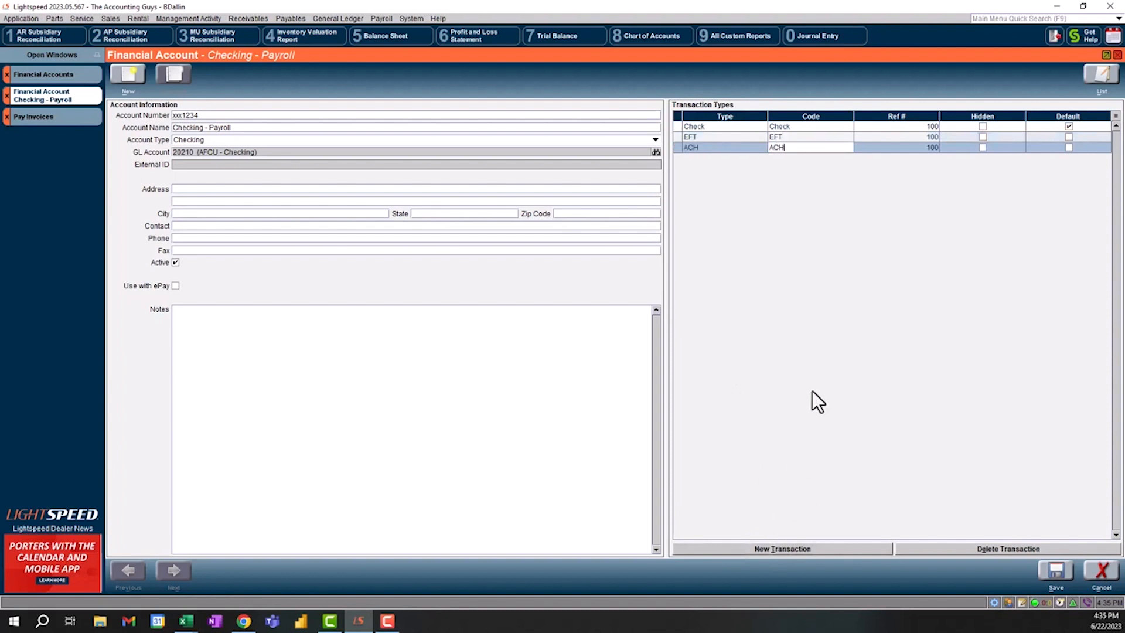
{"action": "key", "text": "alt+t"}
{"action": "type", "text": "Wire"}
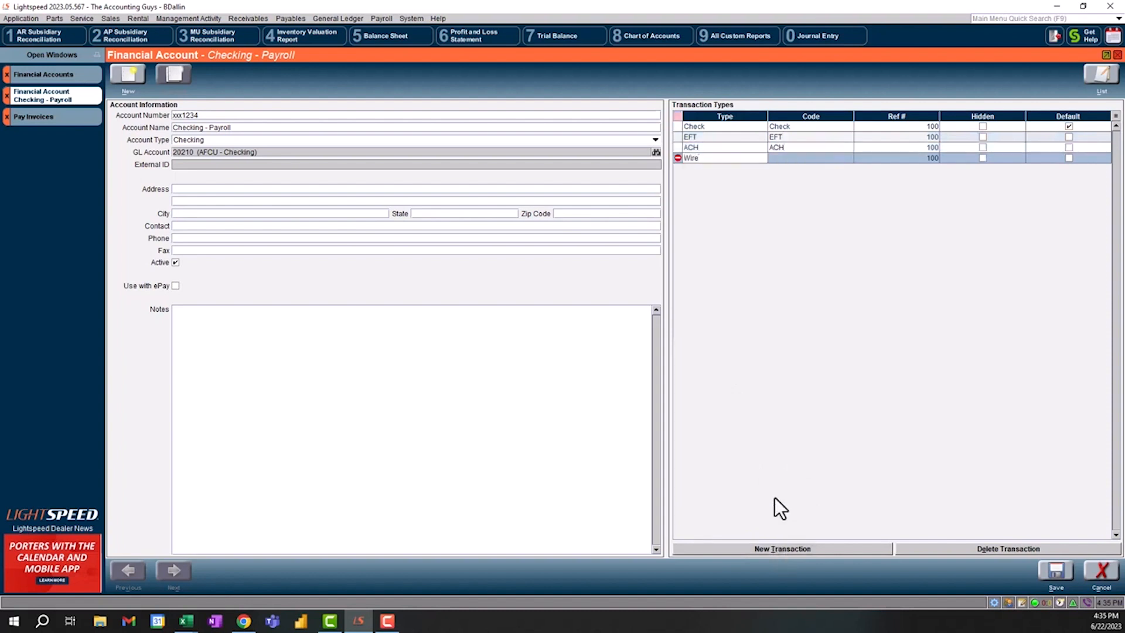
{"action": "key", "text": "Tab"}
{"action": "type", "text": "Wire"}
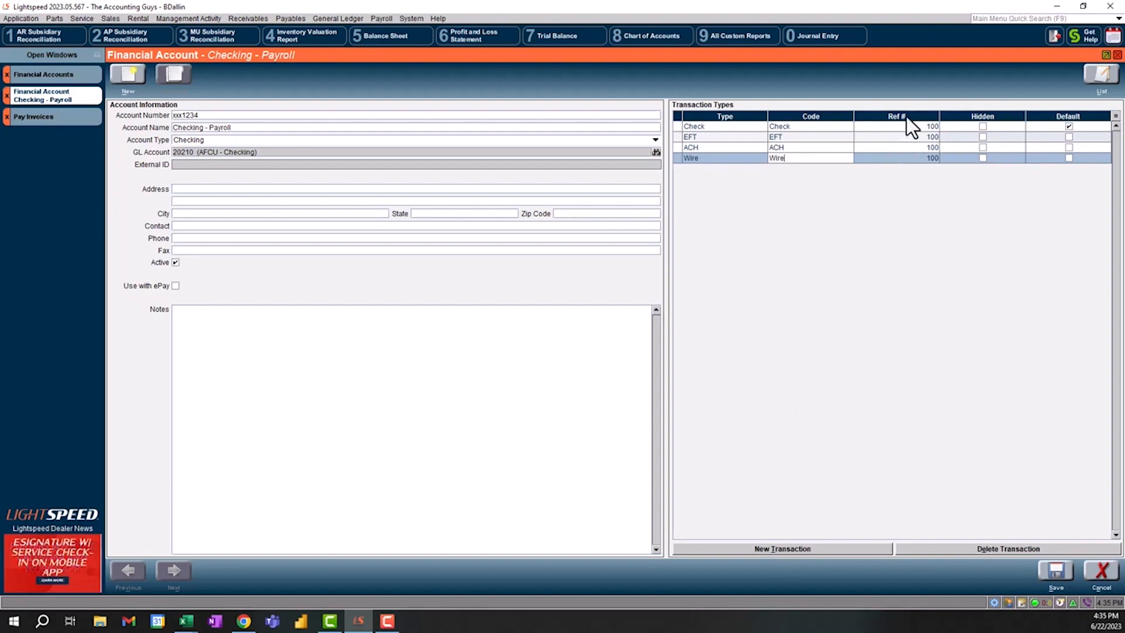
Review the reference numbers of the Check, EFT, ACH and Wire transaction types and the account name.
{"action": "left_click", "coordinate": [744, 139]}
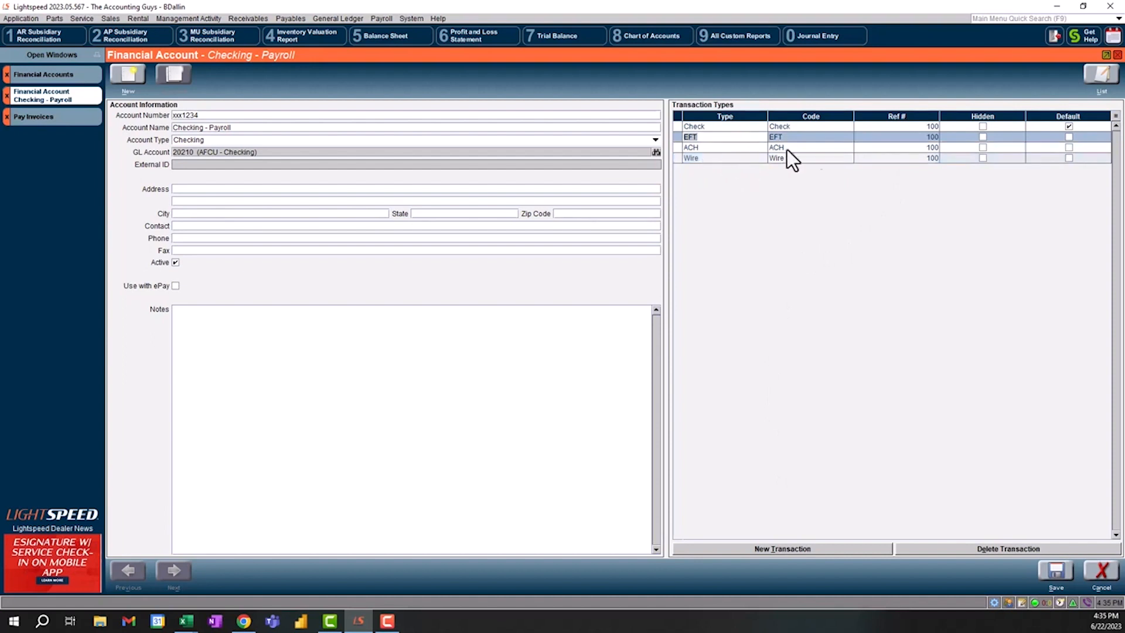
{"action": "key", "text": "Tab"}
{"action": "key", "text": "Tab"}
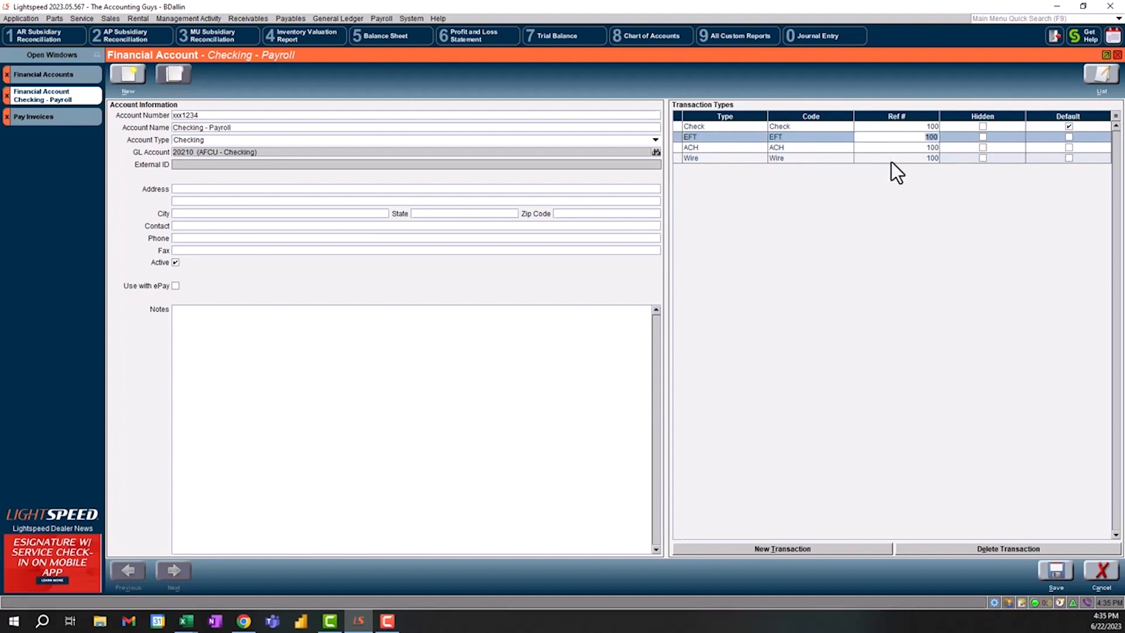
{"action": "key", "text": "Up"}
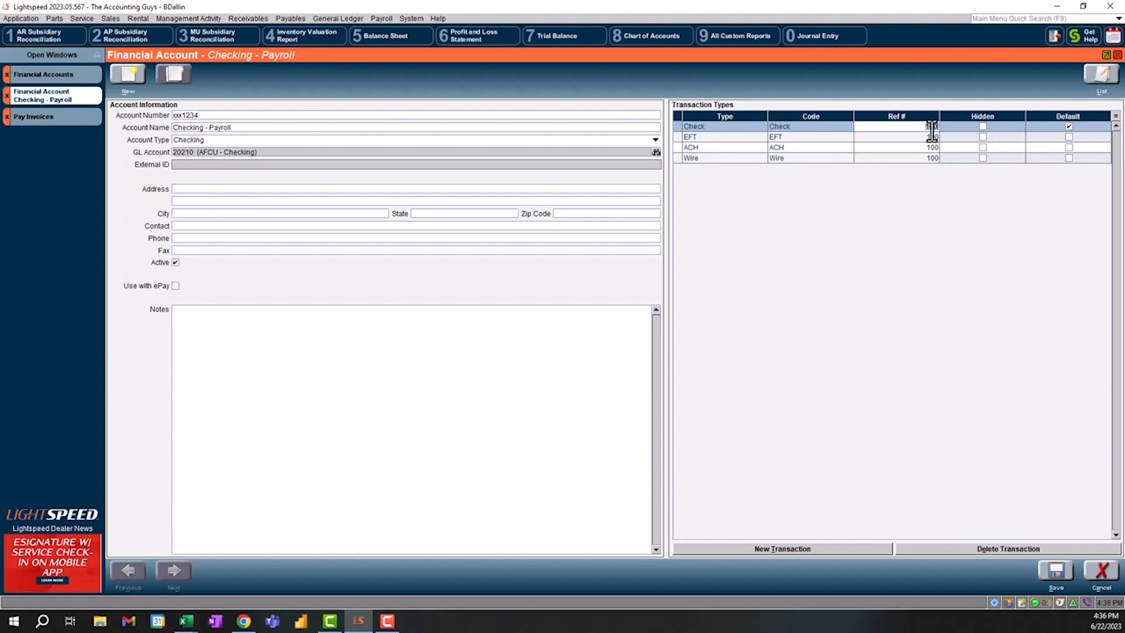
{"action": "left_click", "coordinate": [906, 139]}
{"action": "left_click", "coordinate": [906, 148]}
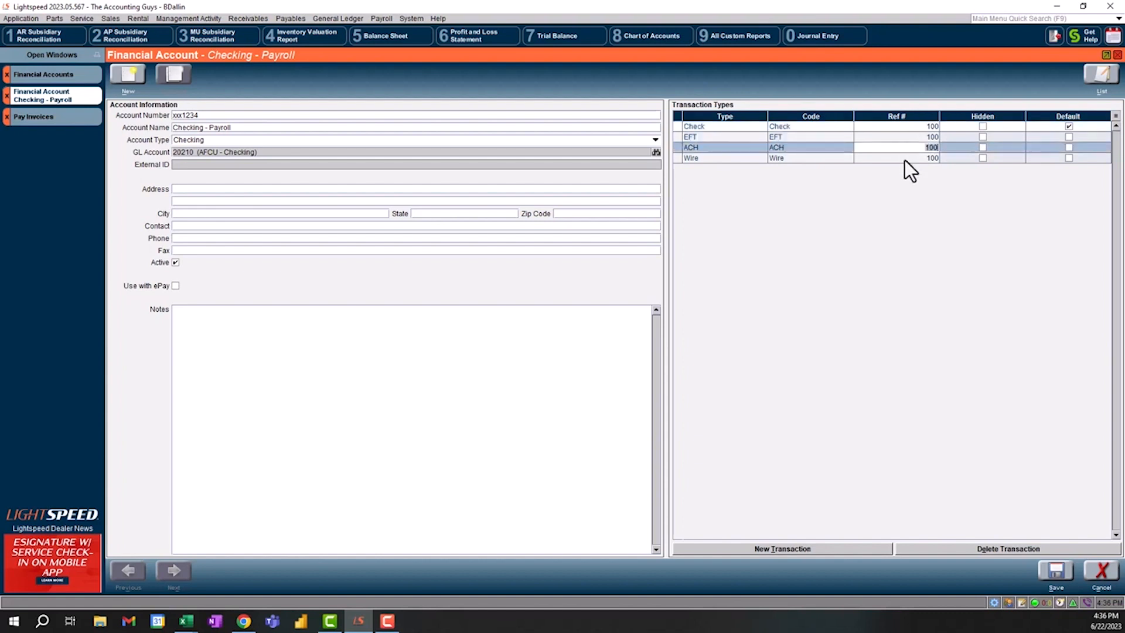
{"action": "left_click", "coordinate": [901, 157]}
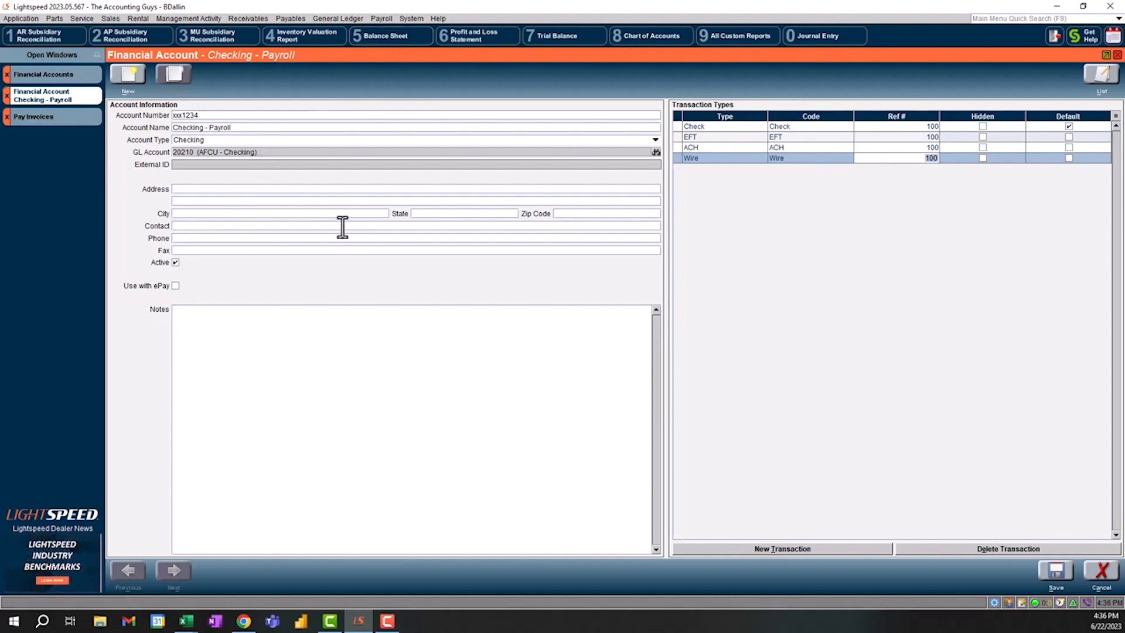
{"action": "left_click", "coordinate": [256, 127]}
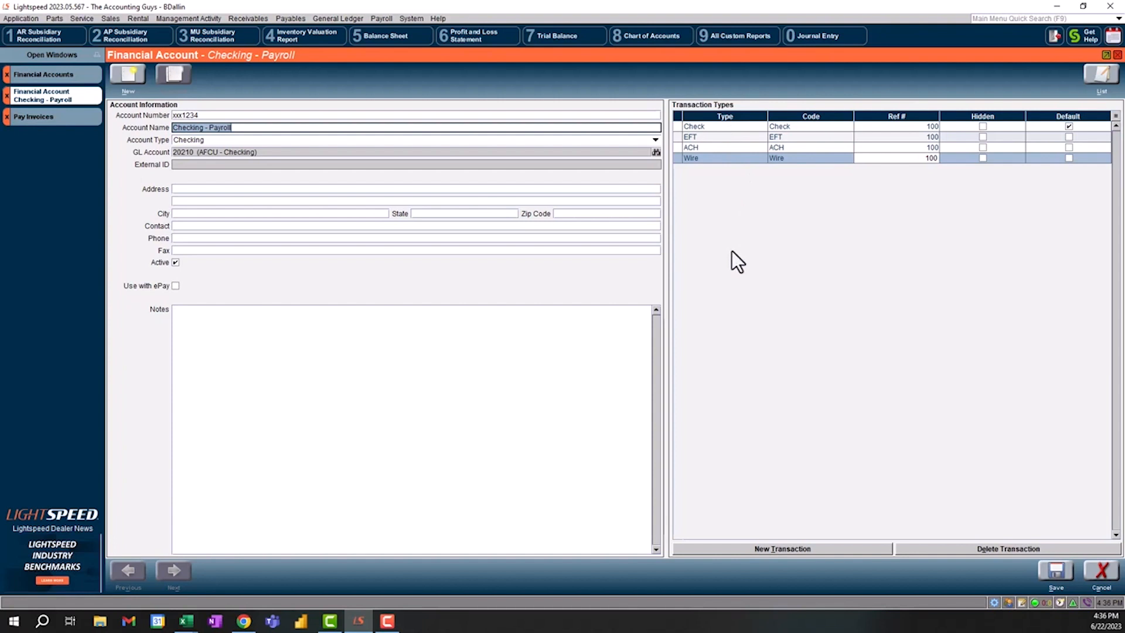
Go back to Pay Invoices and inspect the financial account and transaction type choices for paying all selected invoices.
{"action": "left_click", "coordinate": [65, 120]}
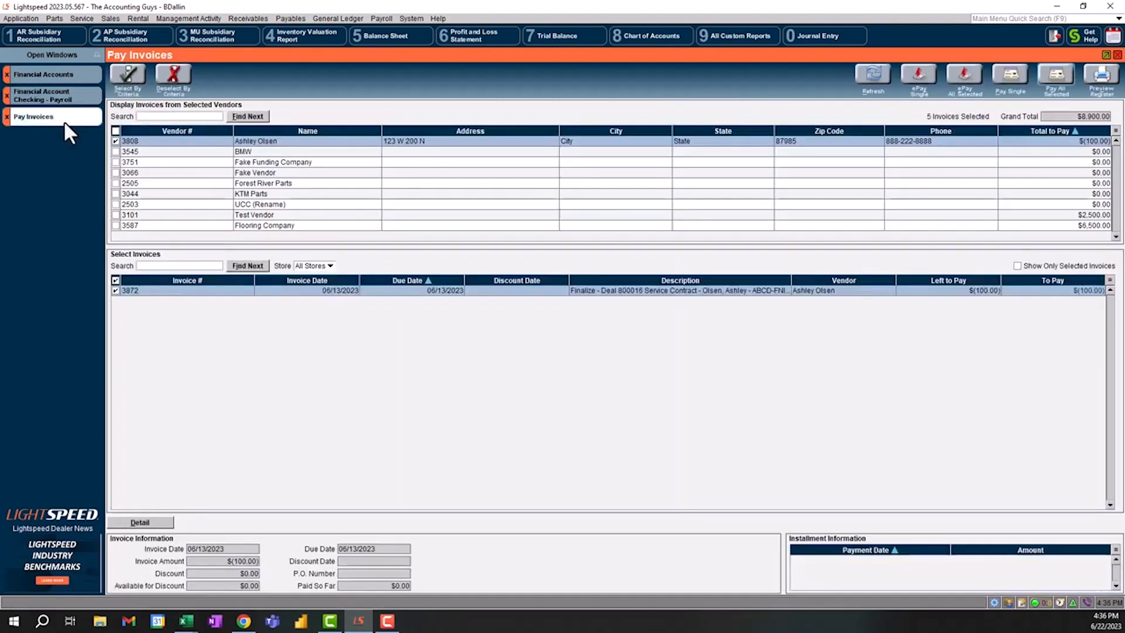
{"action": "left_click", "coordinate": [1054, 76]}
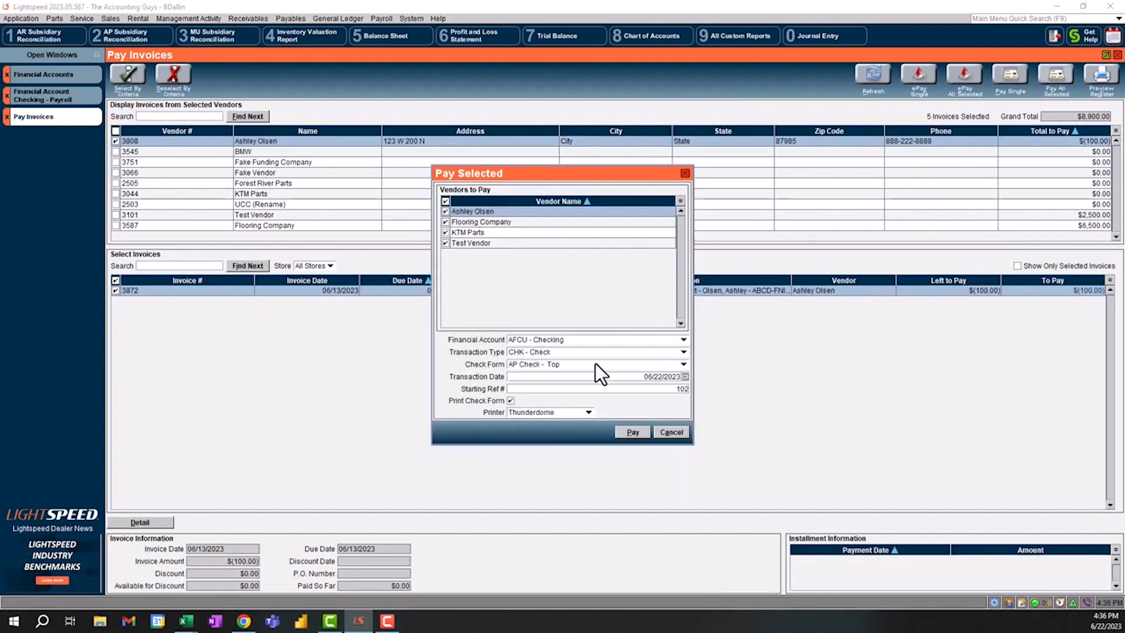
{"action": "left_click", "coordinate": [532, 339]}
{"action": "left_click", "coordinate": [532, 339]}
{"action": "left_click", "coordinate": [544, 352]}
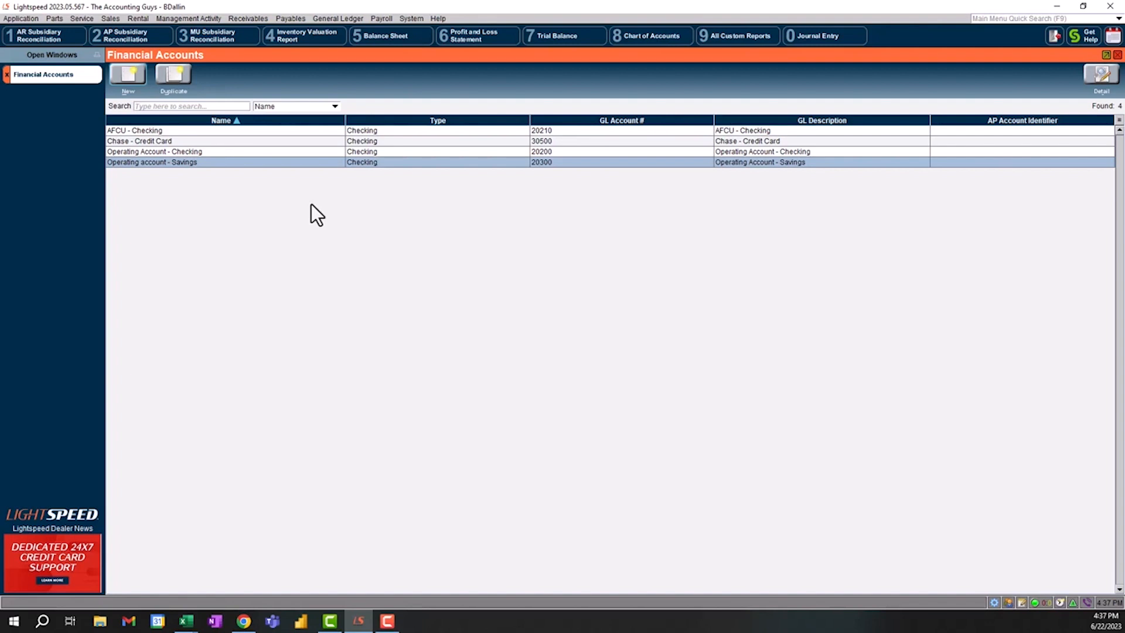
Reopen Pay Invoices and display the open invoices of vendor 3808.
{"action": "left_click", "coordinate": [280, 21]}
{"action": "left_click", "coordinate": [285, 39]}
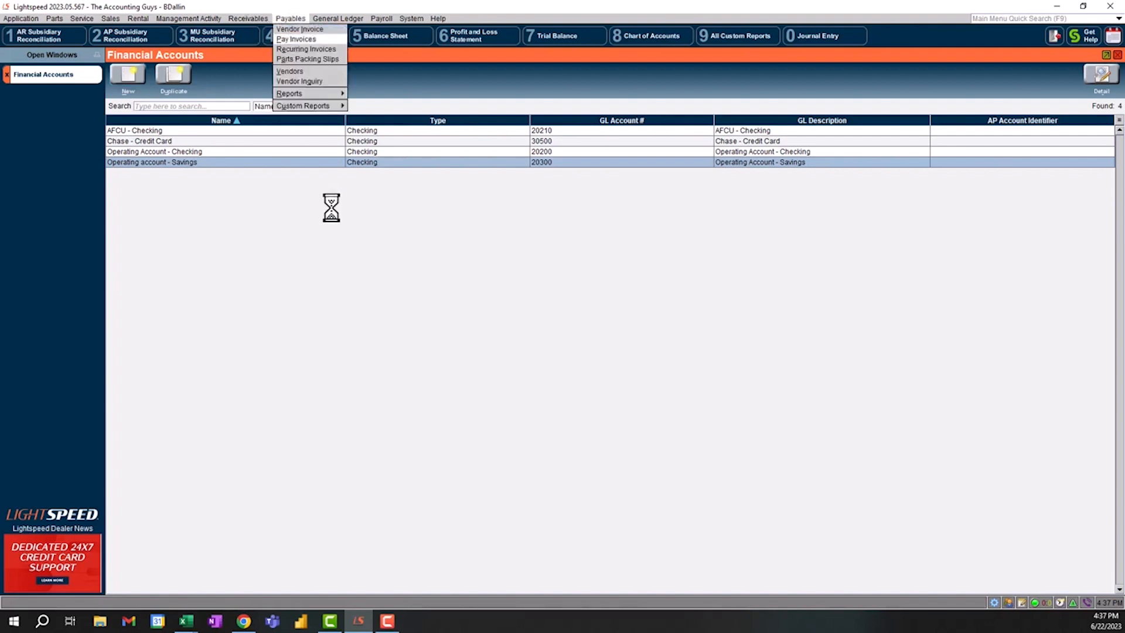
{"action": "left_click", "coordinate": [257, 194]}
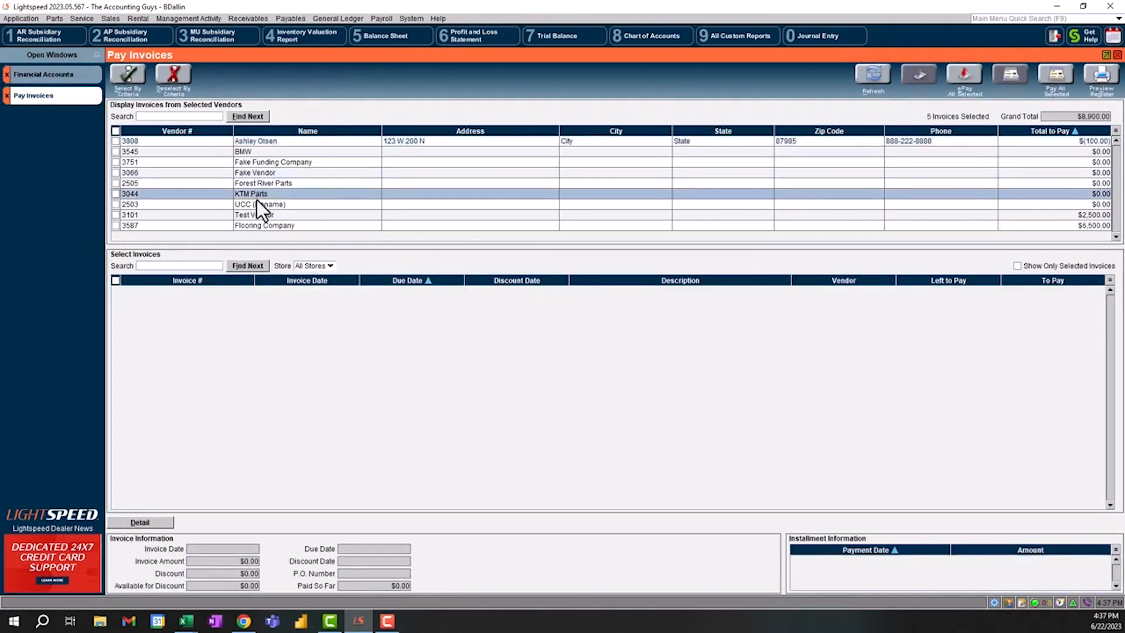
{"action": "left_click", "coordinate": [258, 202]}
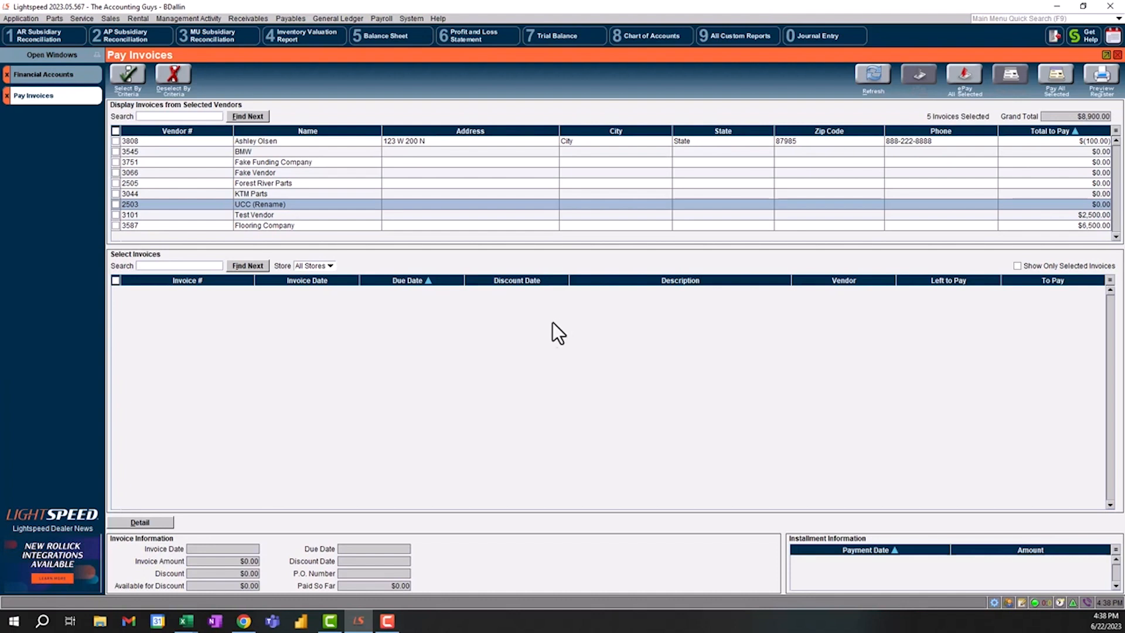
{"action": "left_click", "coordinate": [115, 140]}
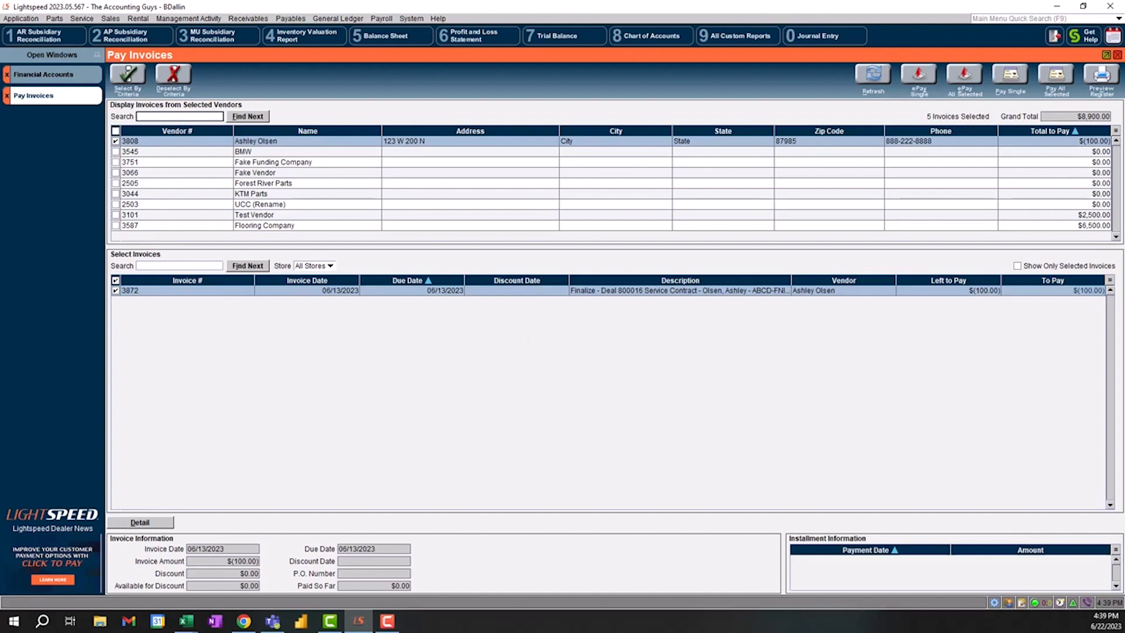
Switch to the Excel workbook "Vendor Vs financial account.xlsx" and review the benefits of reconciling credit cards as financial accounts.
{"action": "left_click_drag", "start_coordinate": [0, 167], "coordinate": [612, 107]}
{"action": "left_click", "coordinate": [892, 115]}
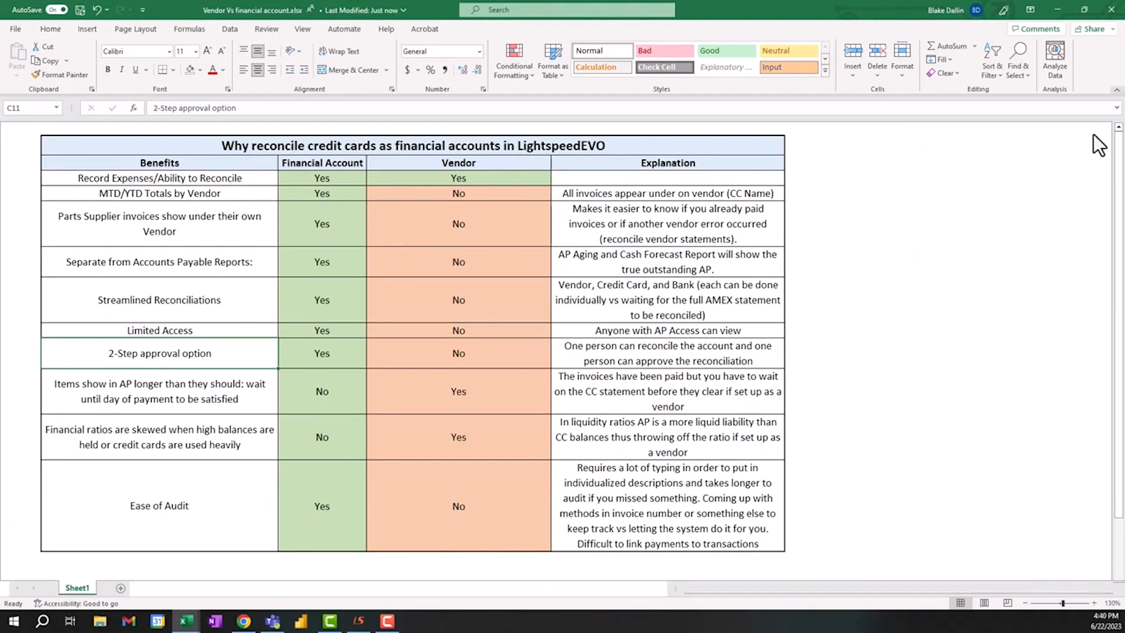
Switch back to Lightspeed and open the Bank Reconciliation list.
{"action": "left_click", "coordinate": [1115, 90]}
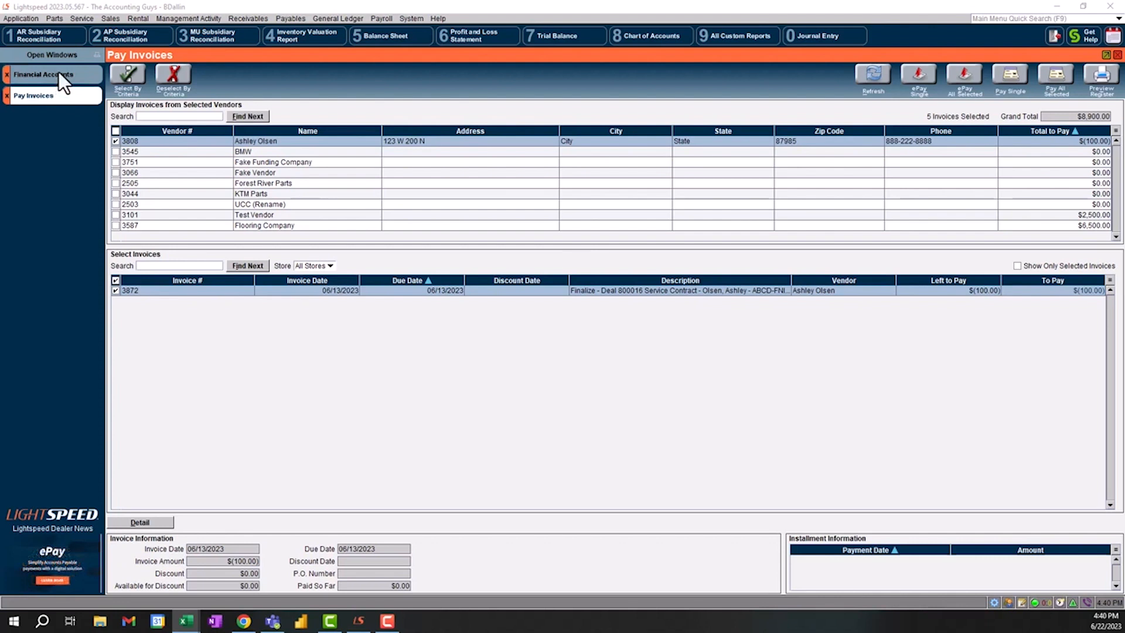
{"action": "left_click", "coordinate": [337, 19]}
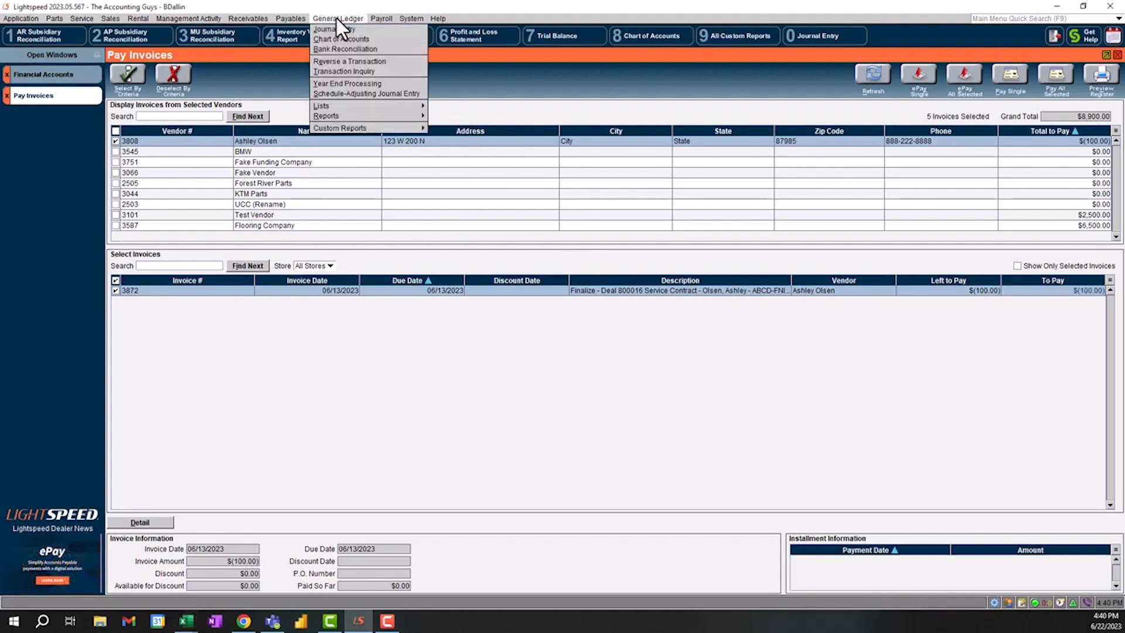
{"action": "left_click", "coordinate": [345, 48]}
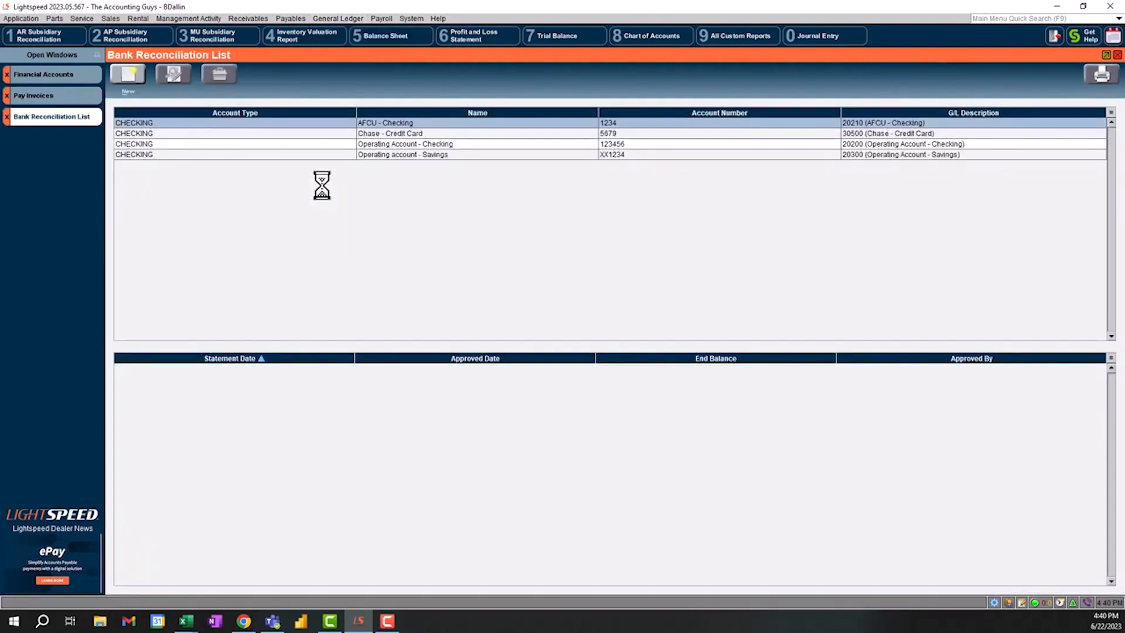
Browse the financial accounts' reconciliations, open the 05/12/2023 one for Operating Account - Checking, and go to its ending statement balance.
{"action": "left_click", "coordinate": [412, 133]}
{"action": "left_click", "coordinate": [412, 144]}
{"action": "left_click", "coordinate": [413, 154]}
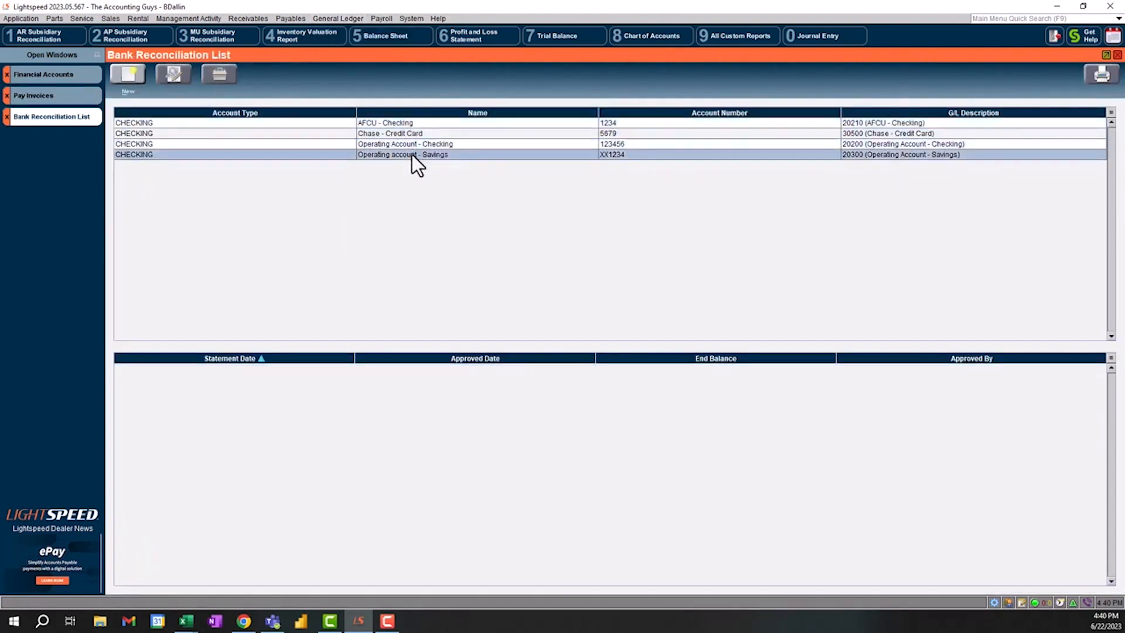
{"action": "left_click", "coordinate": [414, 148]}
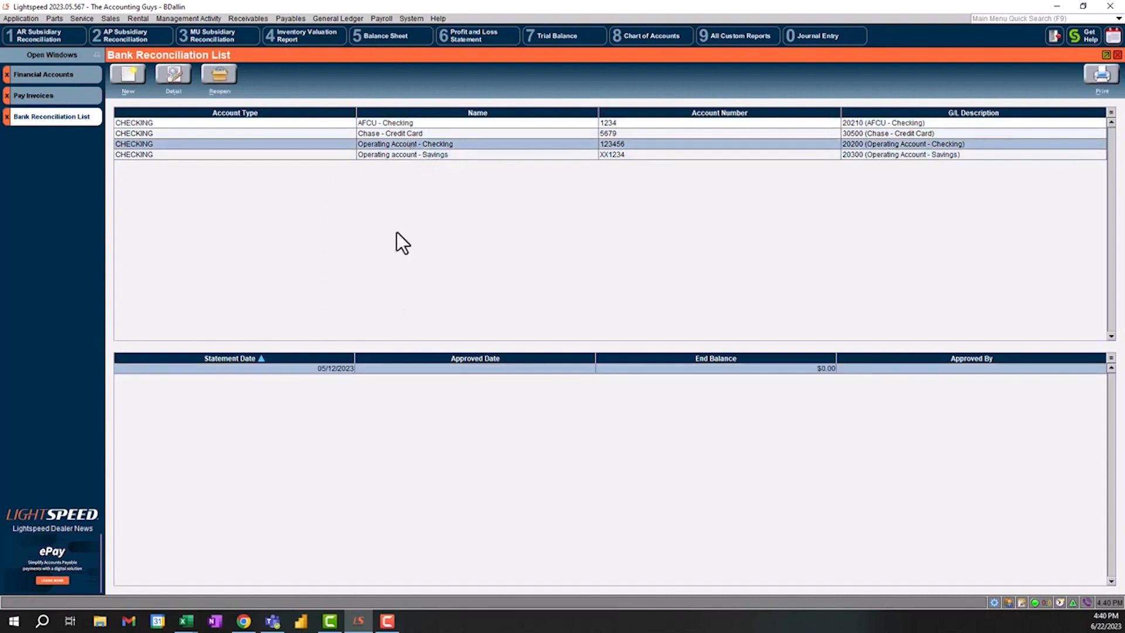
{"action": "double_click", "coordinate": [345, 370]}
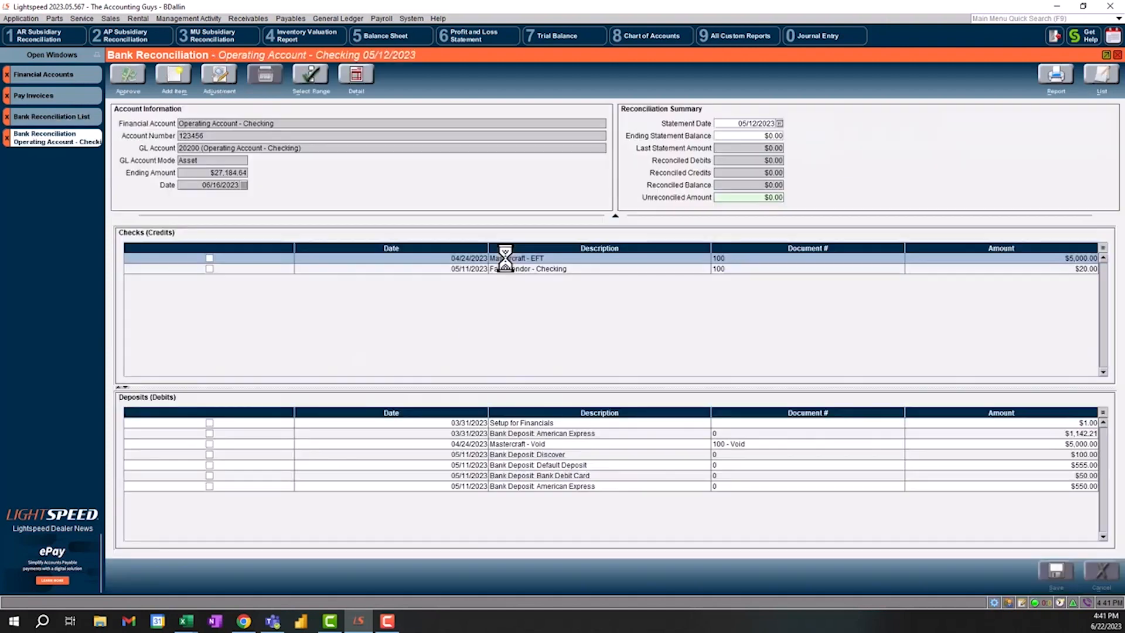
{"action": "left_click", "coordinate": [747, 124]}
{"action": "key", "text": "Tab"}
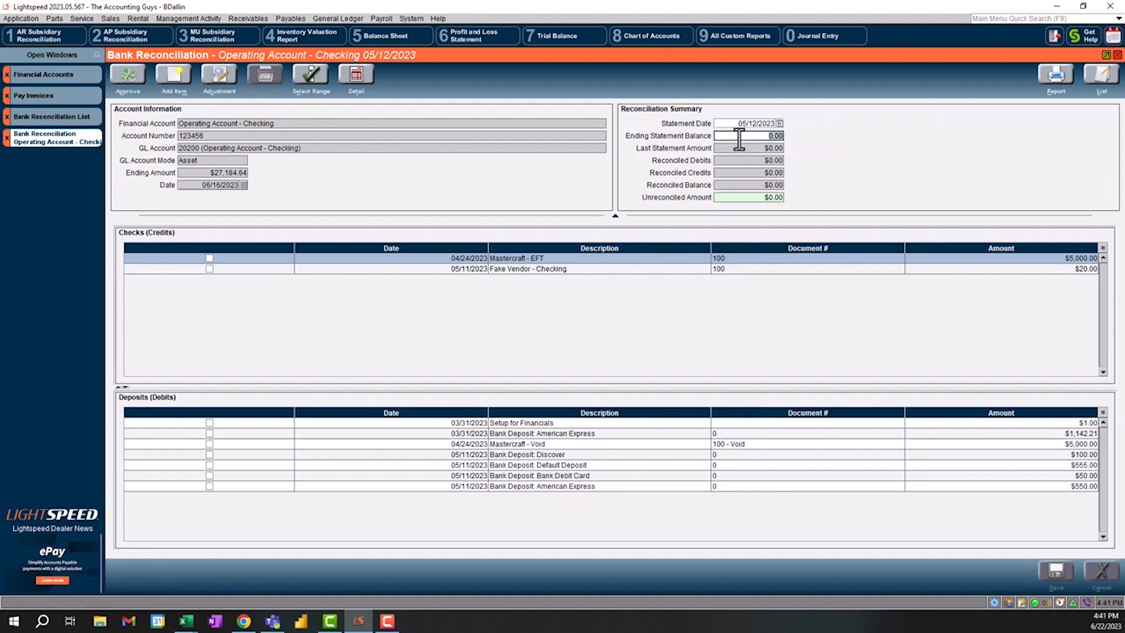
Mark both checks and the 03/31/2023 American Express, Discover and Default Deposit entries as reconciled, and return to the reconciliation list.
{"action": "left_click", "coordinate": [216, 260]}
{"action": "left_click", "coordinate": [209, 433]}
{"action": "left_click", "coordinate": [209, 454]}
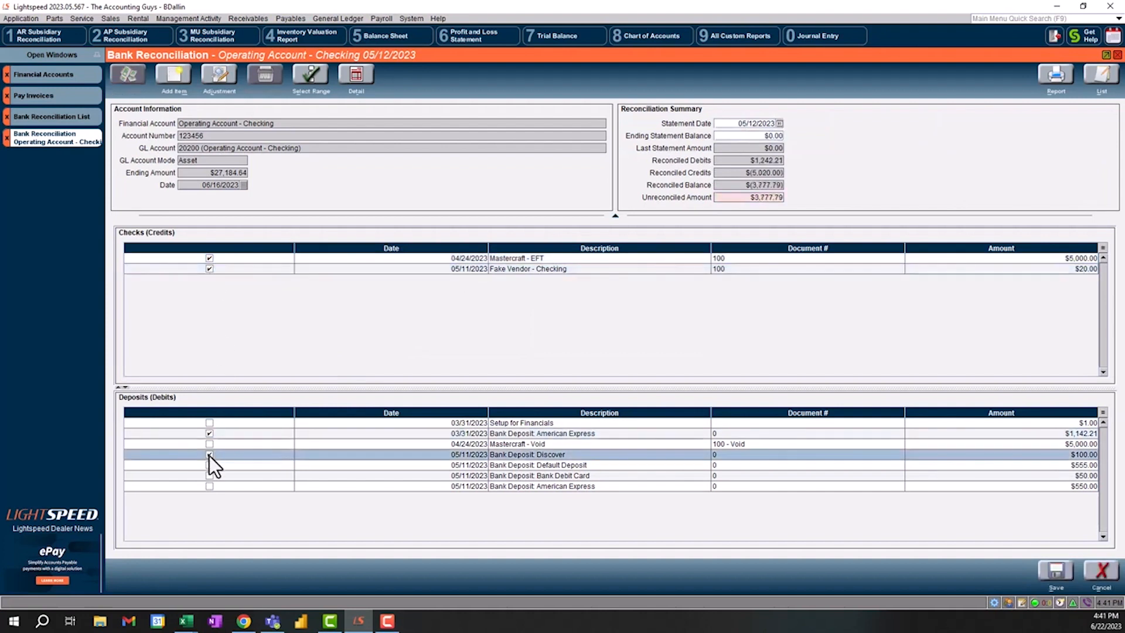
{"action": "left_click", "coordinate": [209, 465]}
{"action": "left_click", "coordinate": [739, 196]}
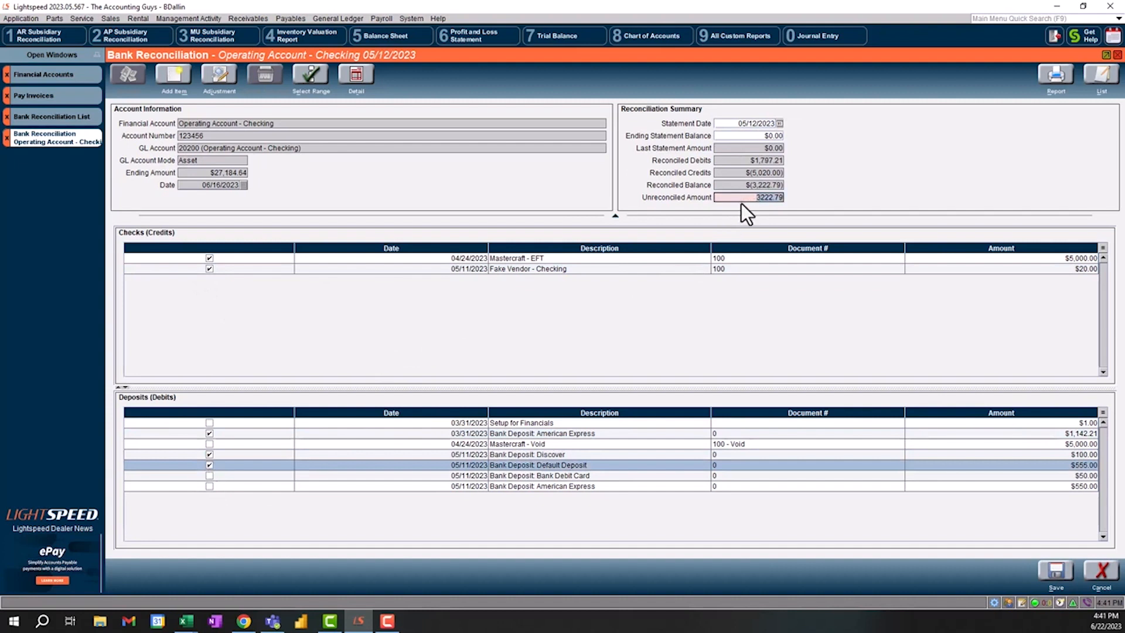
{"action": "left_click", "coordinate": [76, 118]}
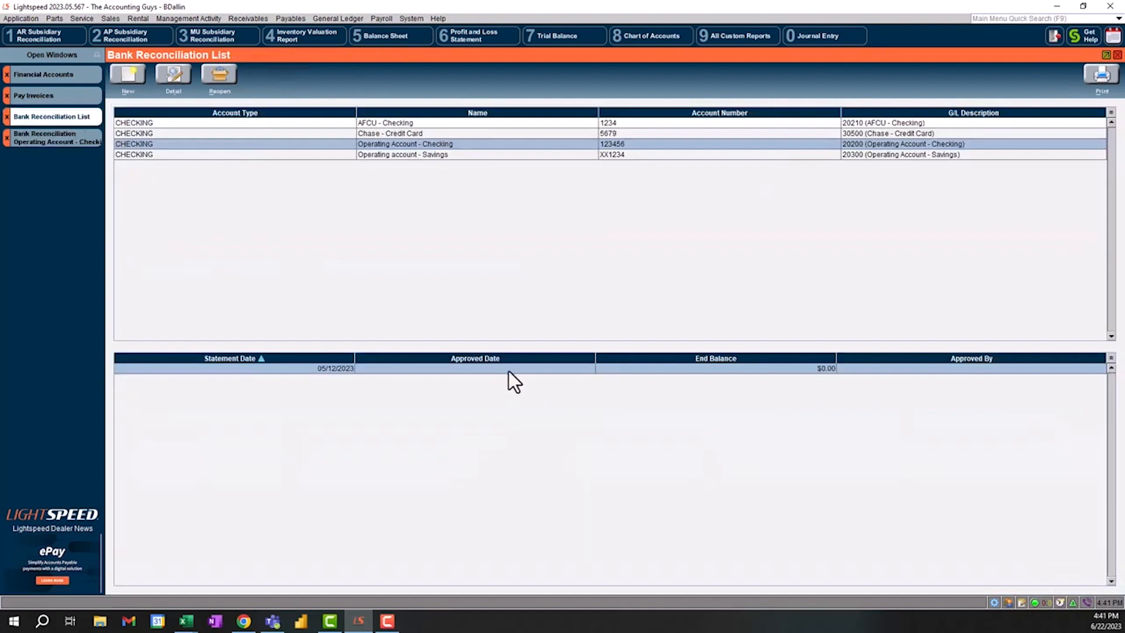